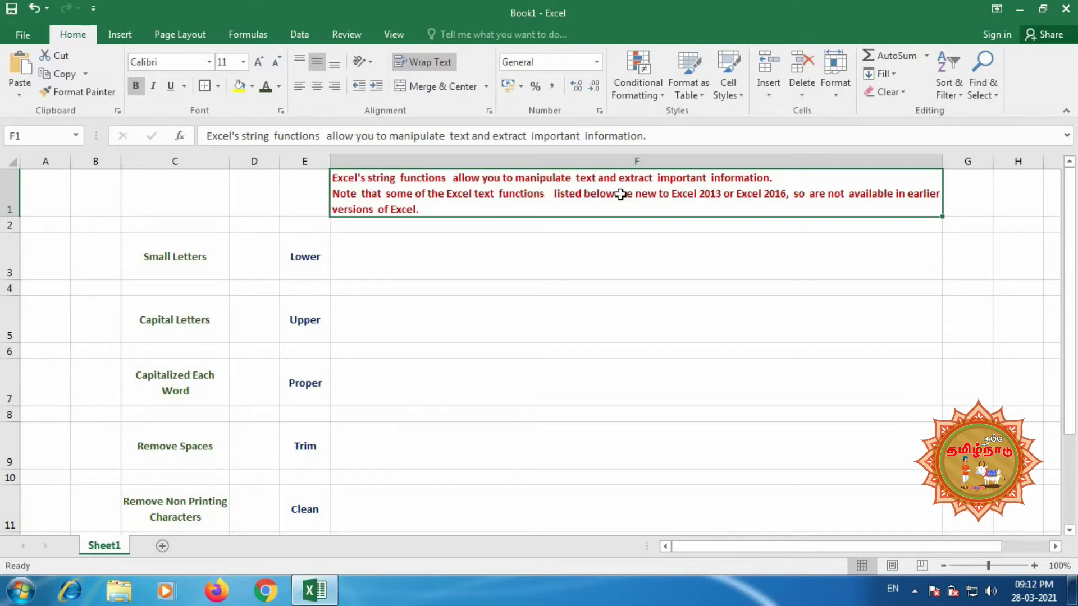
Enter a LOWER formula in F3 that converts the text in cell F1 to small letters
{"action": "left_click", "coordinate": [472, 262]}
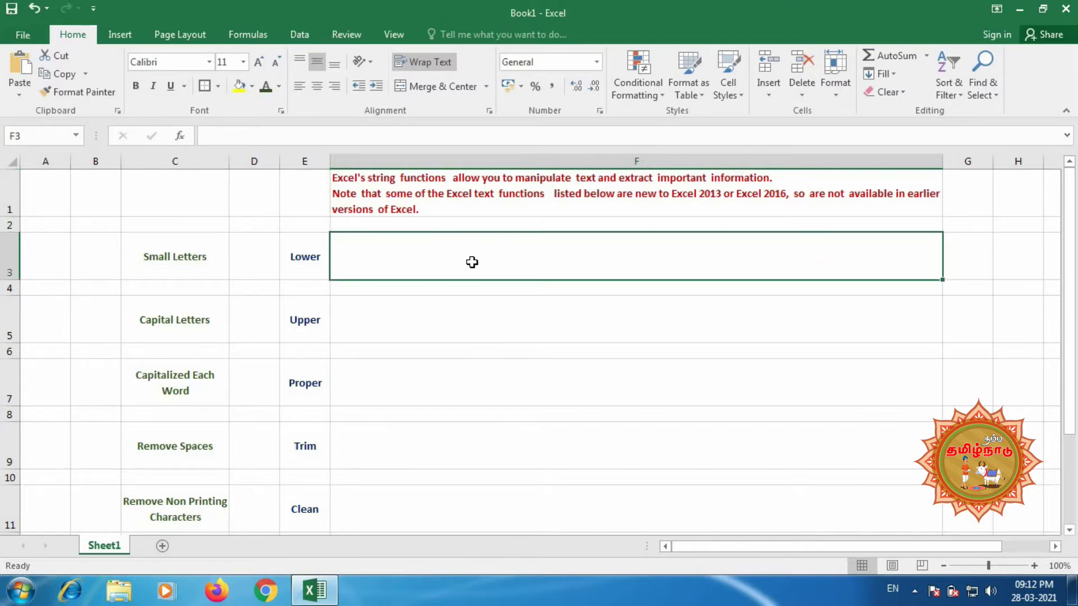
{"action": "type", "text": "="}
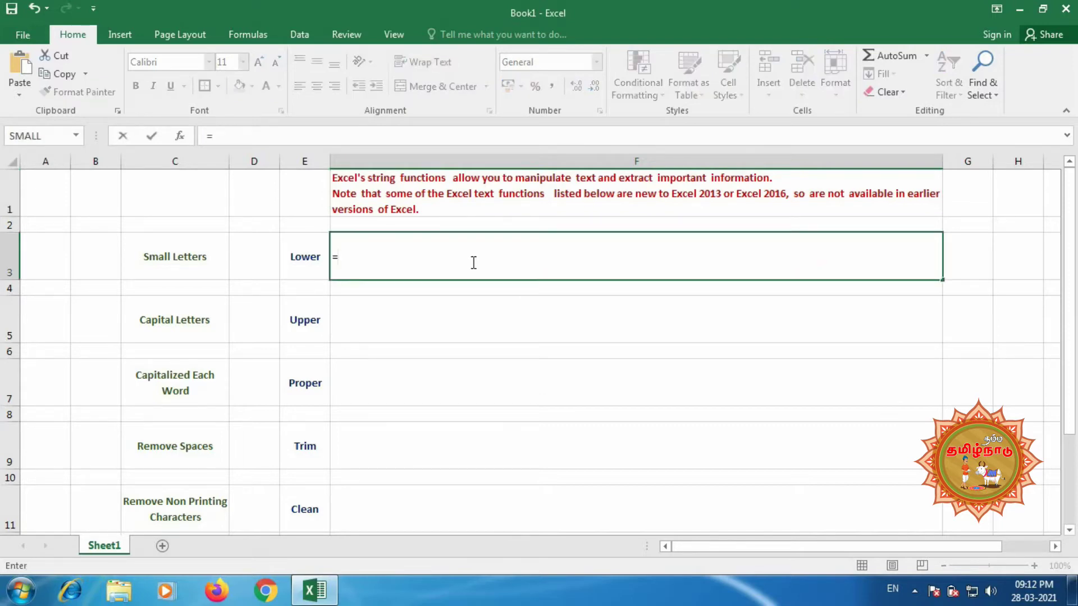
{"action": "type", "text": "lo"}
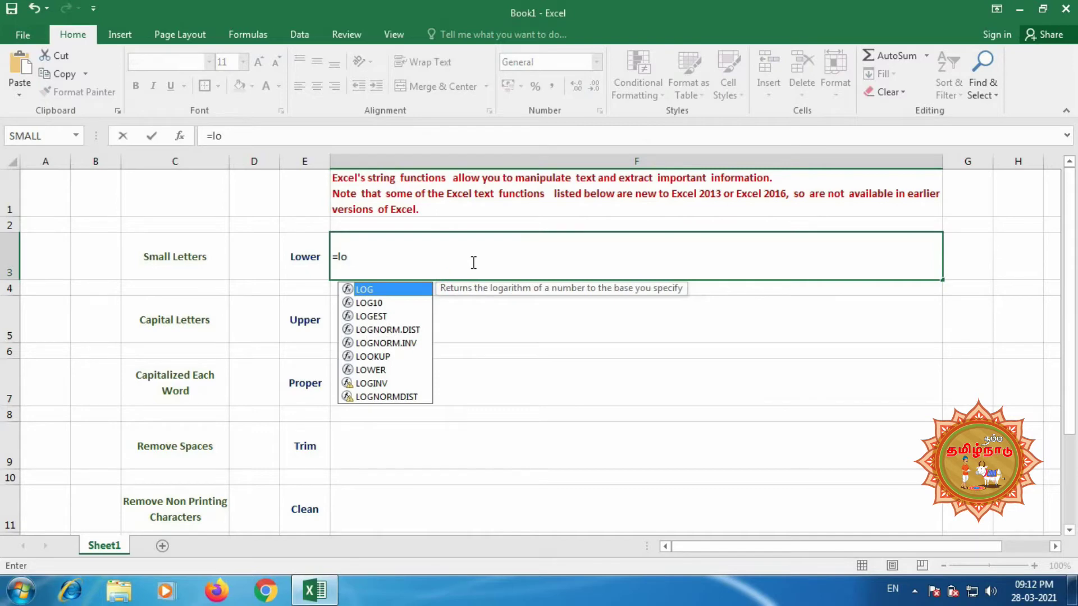
{"action": "type", "text": "wer"}
{"action": "key", "text": "Tab"}
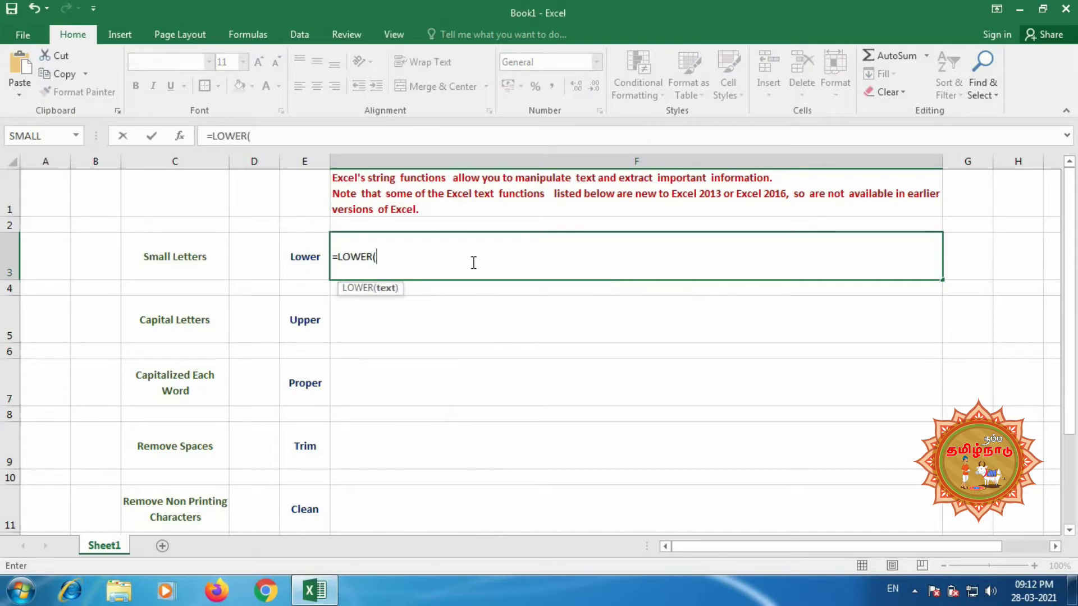
{"action": "left_click", "coordinate": [466, 185]}
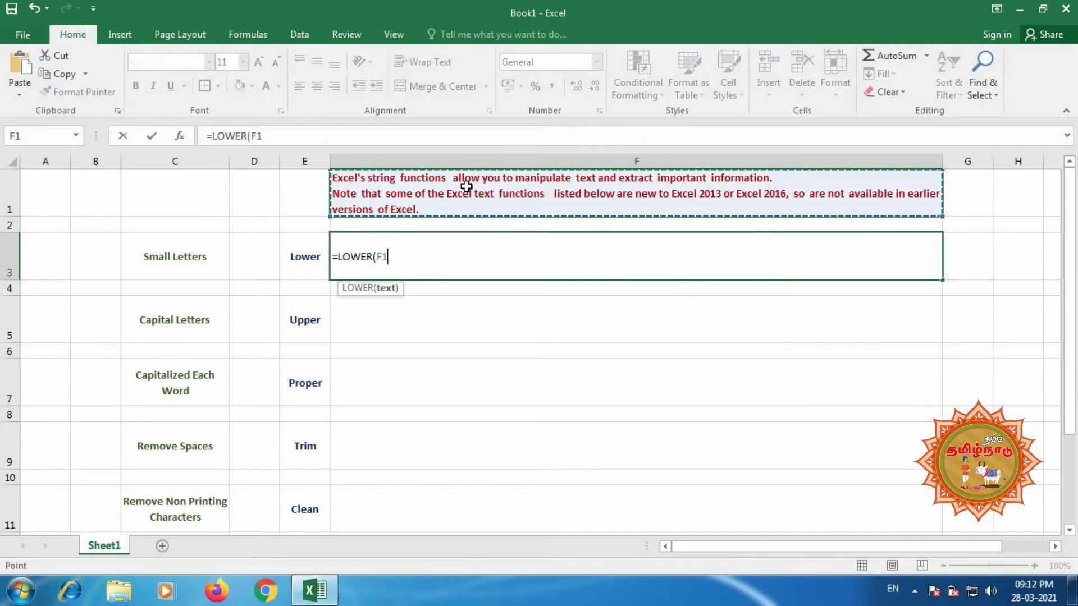
{"action": "type", "text": ")"}
{"action": "key", "text": "Return"}
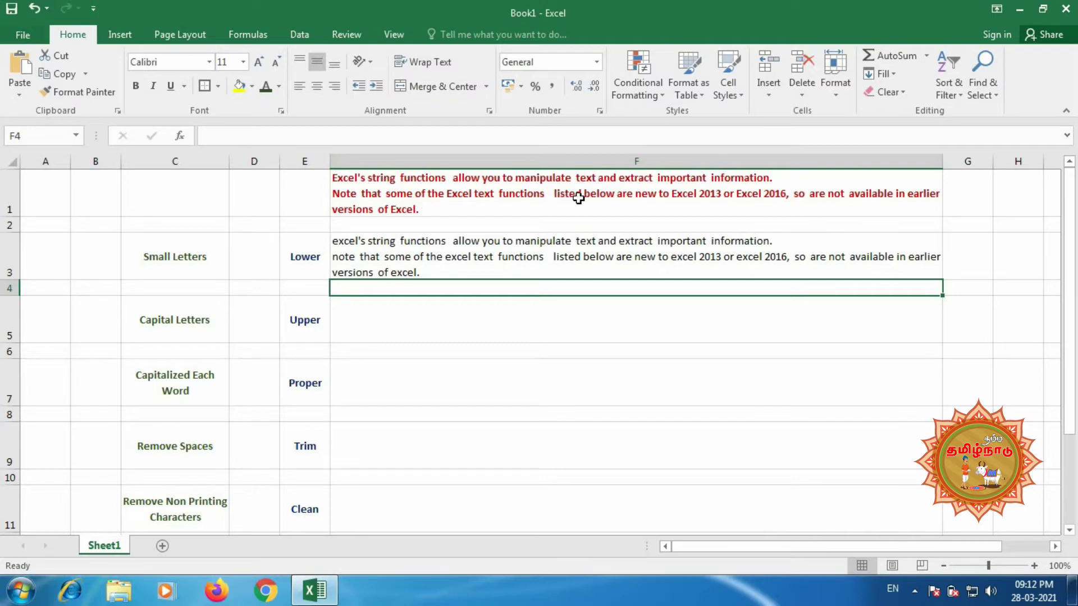
{"action": "left_click", "coordinate": [636, 251]}
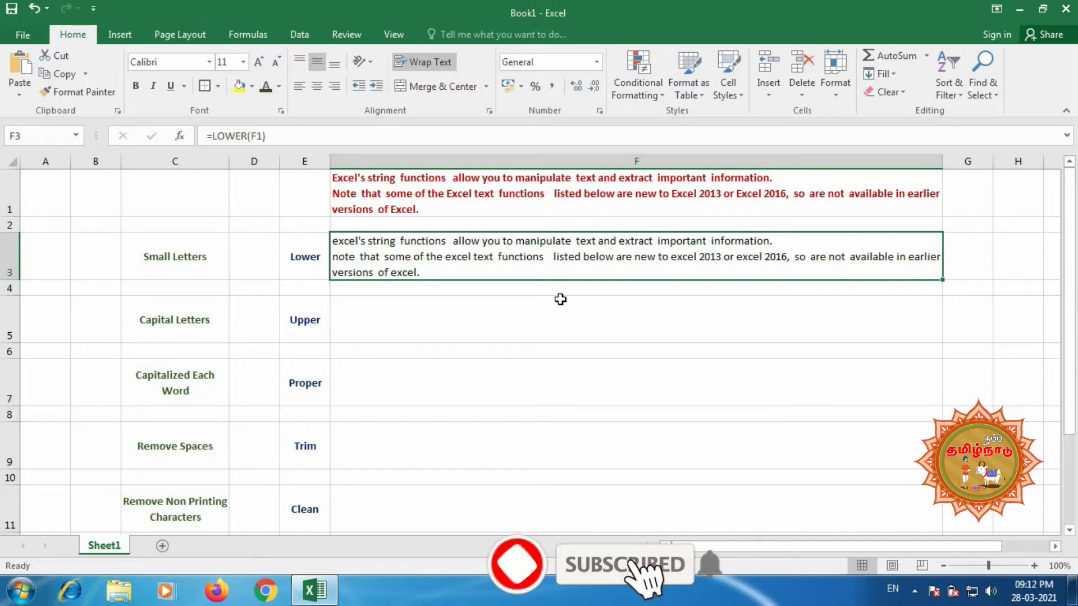
Enter an UPPER formula in F5 that converts the text in cell F1 to capital letters
{"action": "left_click", "coordinate": [497, 325]}
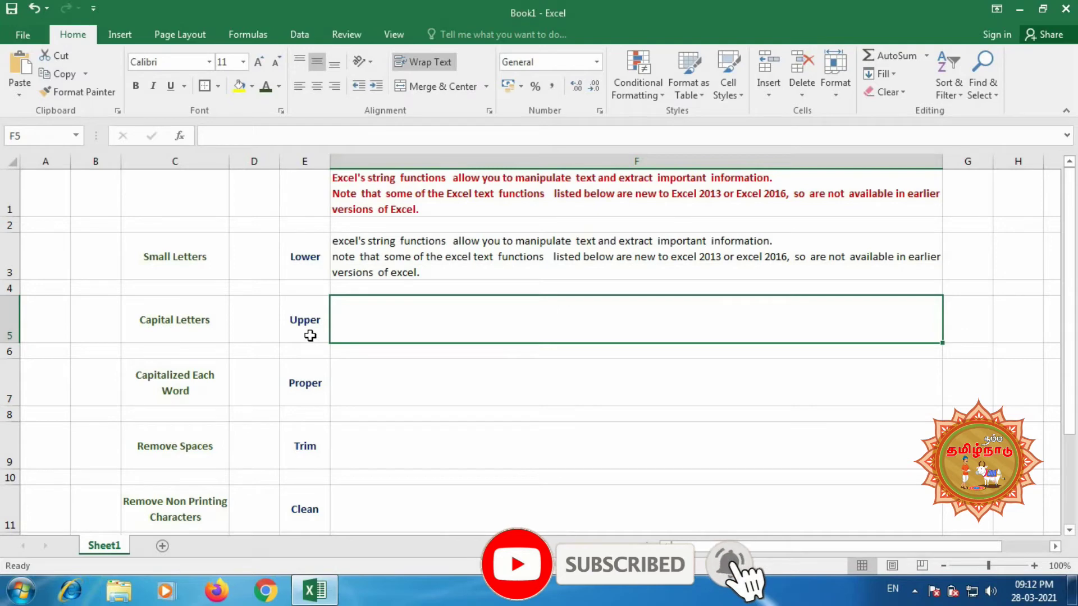
{"action": "type", "text": "="}
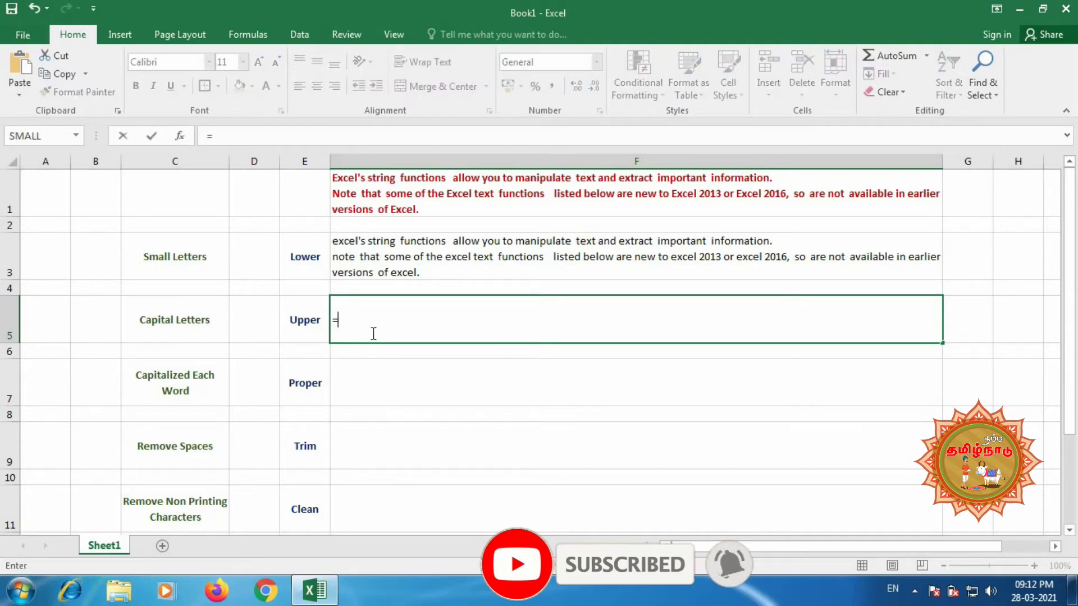
{"action": "type", "text": "uppe"}
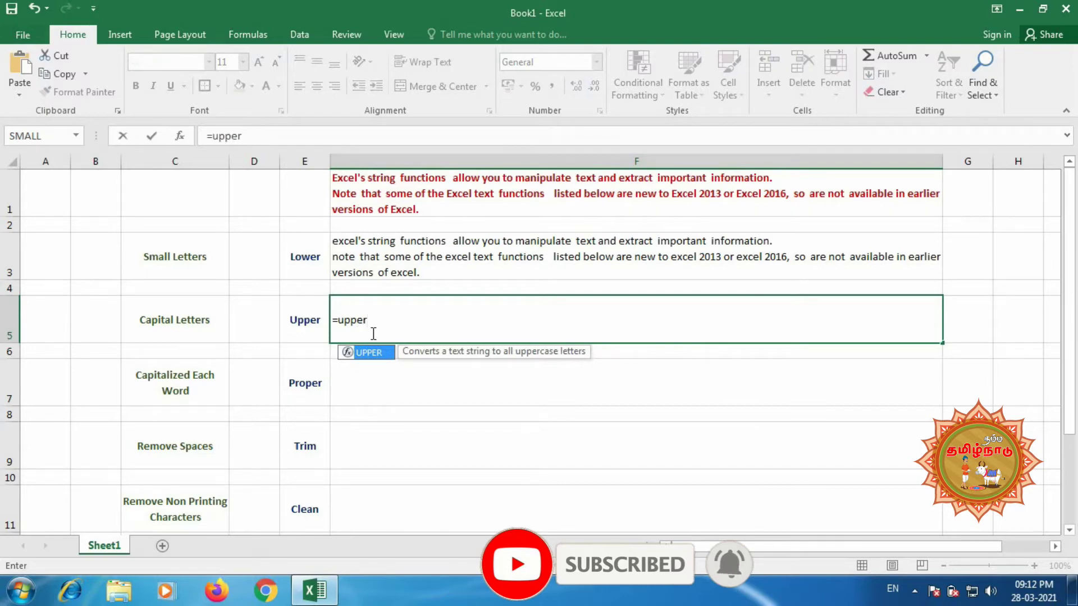
{"action": "type", "text": "r"}
{"action": "key", "text": "Tab"}
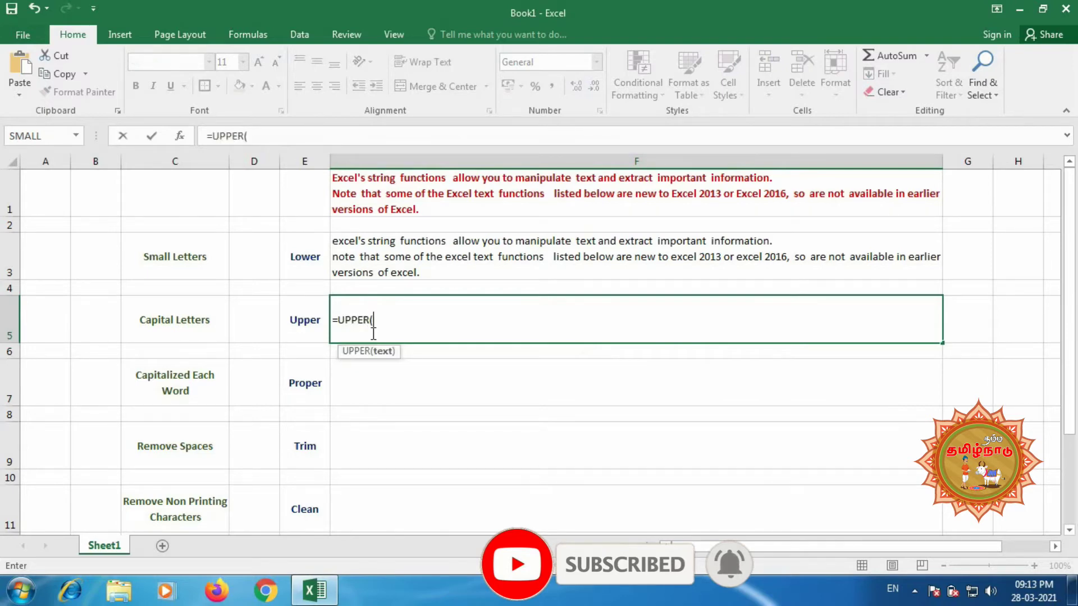
{"action": "left_click", "coordinate": [413, 193]}
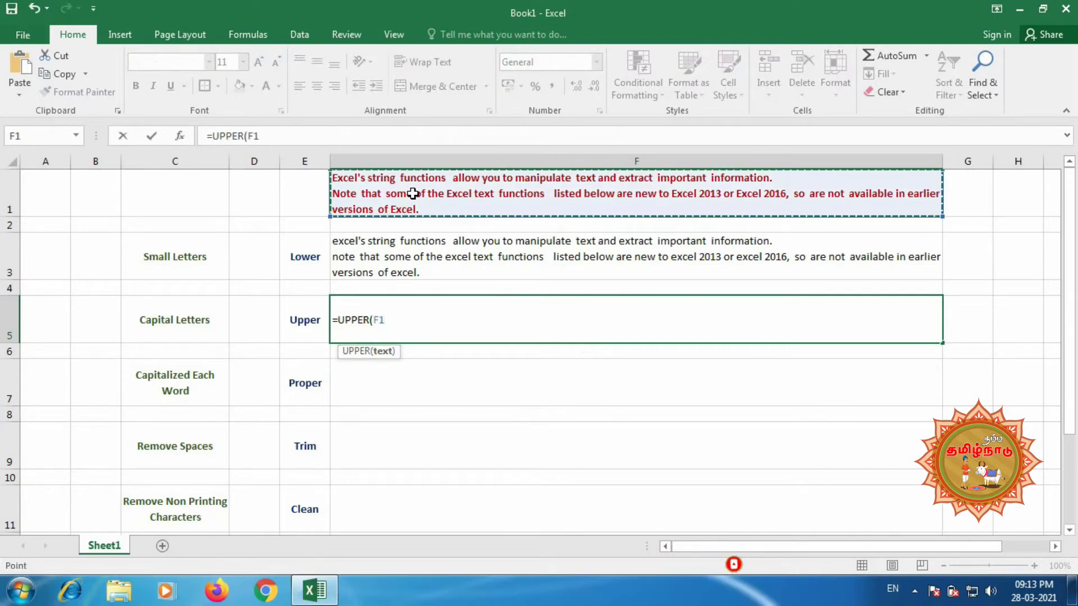
{"action": "type", "text": ")"}
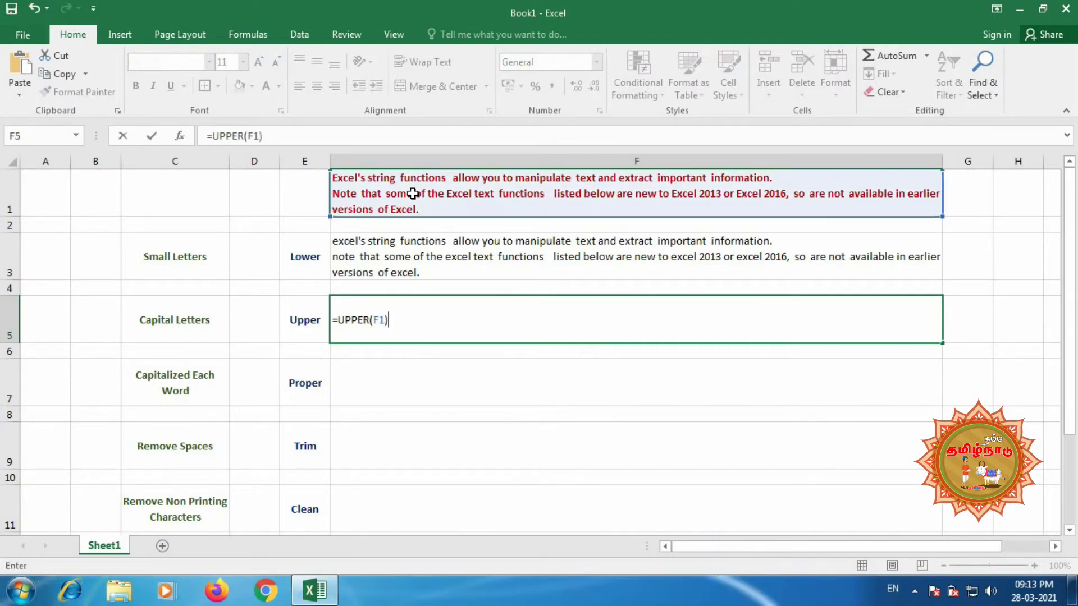
{"action": "key", "text": "Return"}
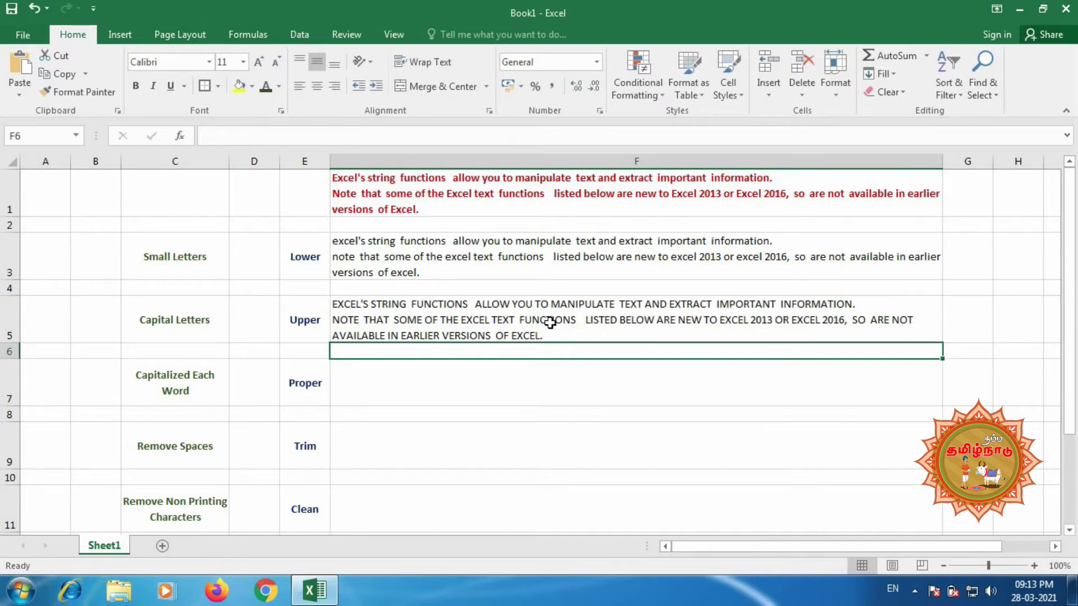
Enter a PROPER formula in F7 that capitalizes each word of the text in cell F1
{"action": "left_click", "coordinate": [393, 401]}
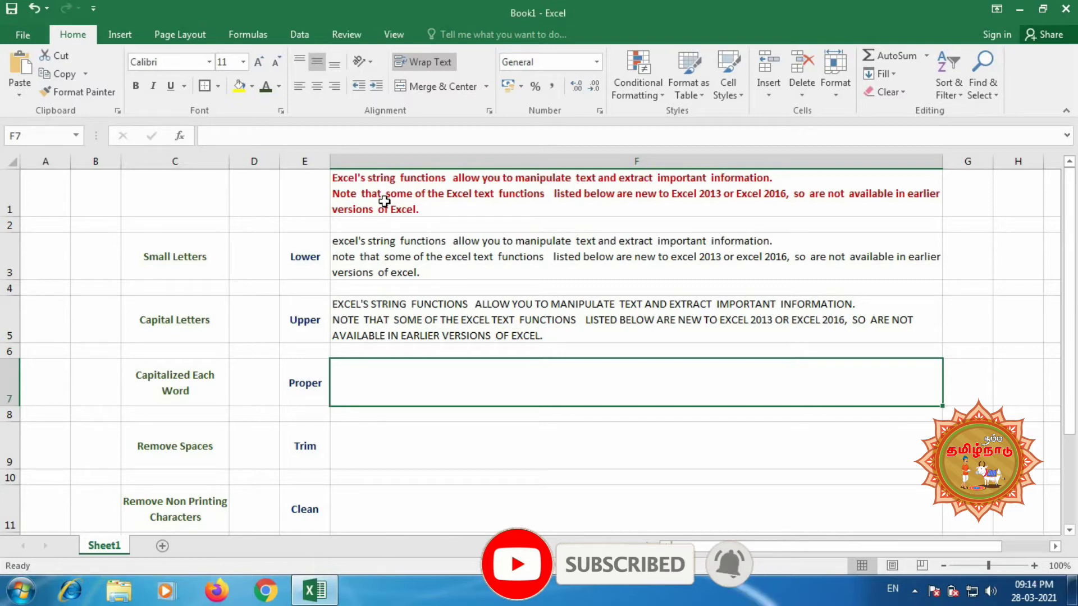
{"action": "type", "text": "="}
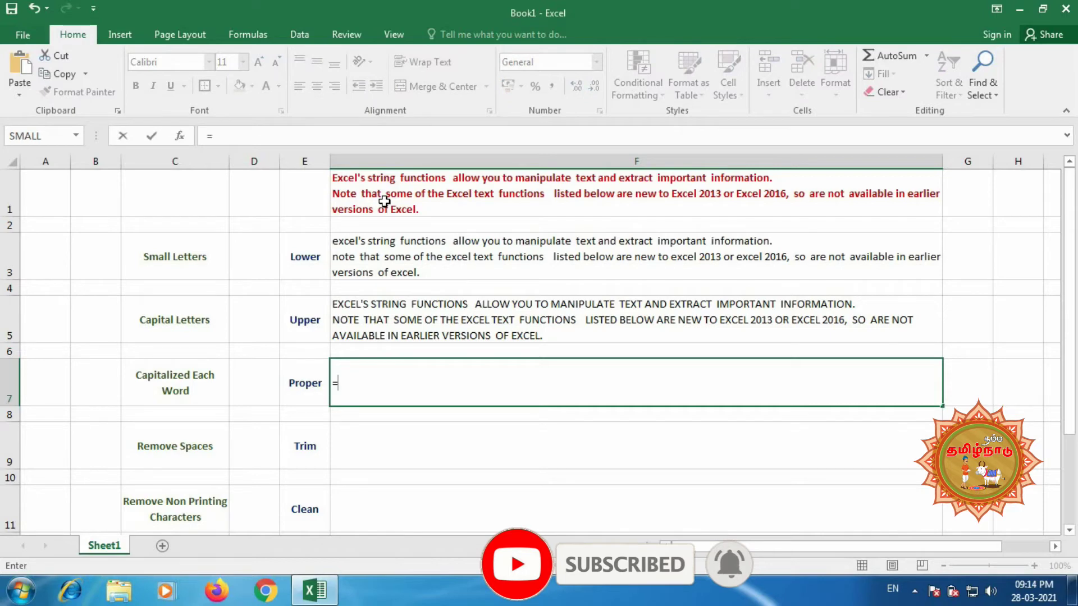
{"action": "type", "text": "pr"}
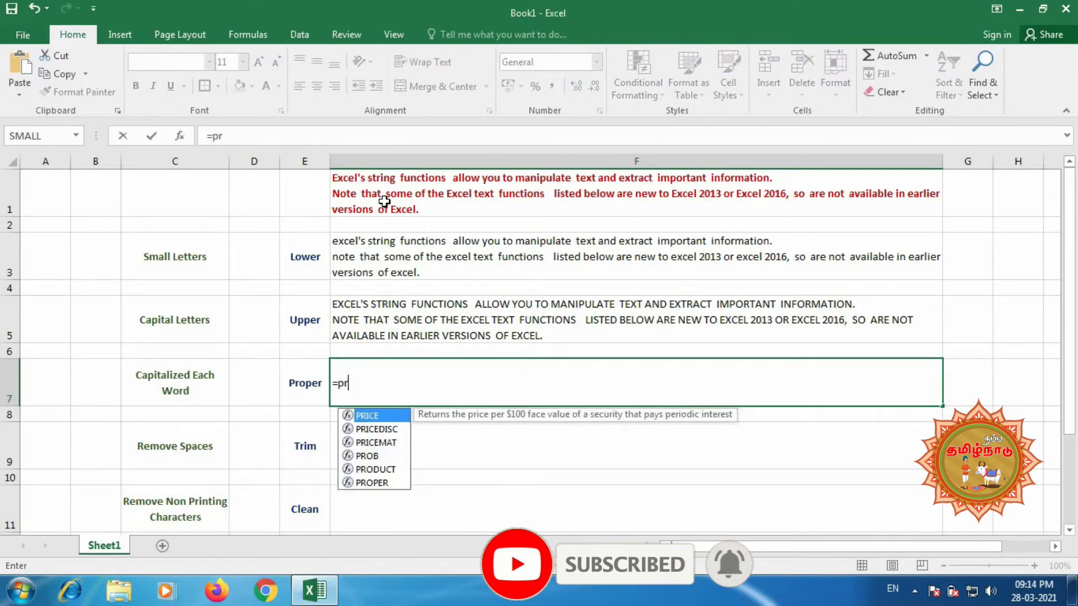
{"action": "type", "text": "oper("}
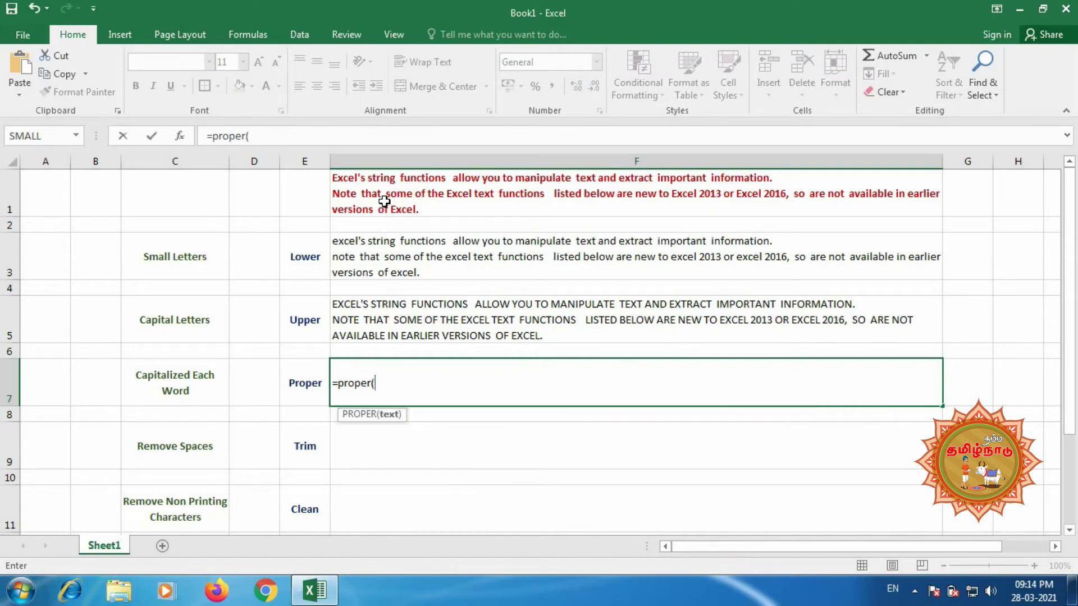
{"action": "left_click", "coordinate": [384, 201]}
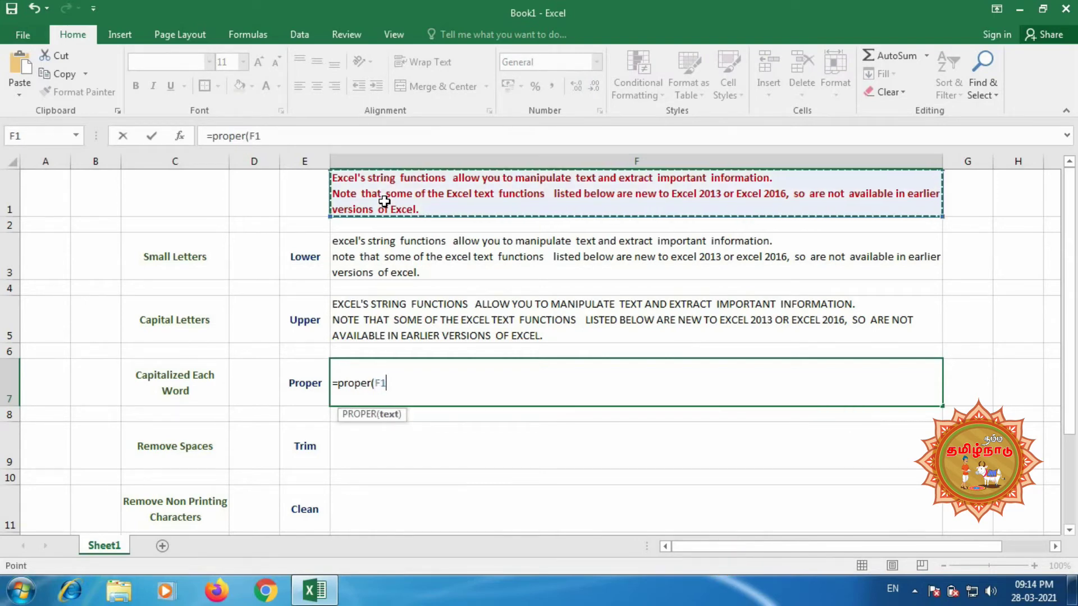
{"action": "type", "text": ")"}
{"action": "key", "text": "Return"}
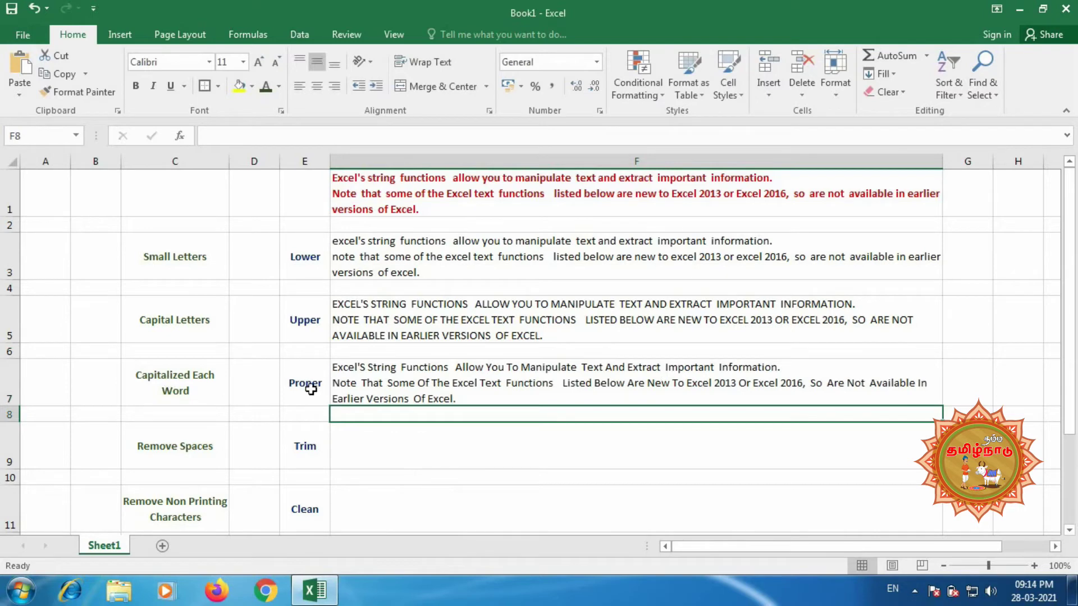
{"action": "left_click", "coordinate": [399, 382]}
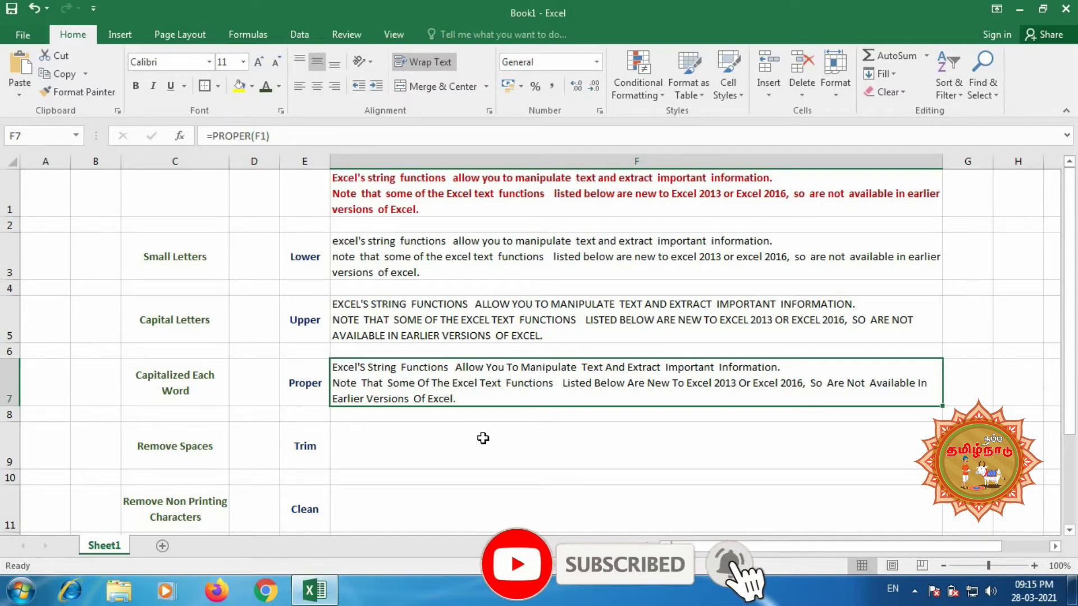
Enter a TRIM formula in F9 that removes the extra spaces from the text in cell F1
{"action": "left_click", "coordinate": [462, 446]}
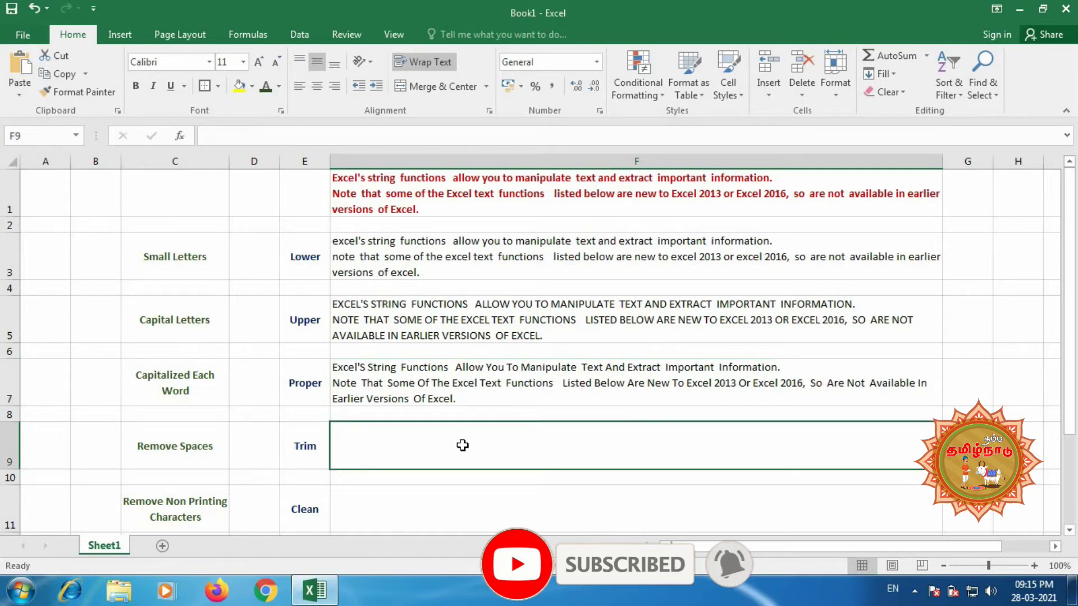
{"action": "type", "text": "=trim"}
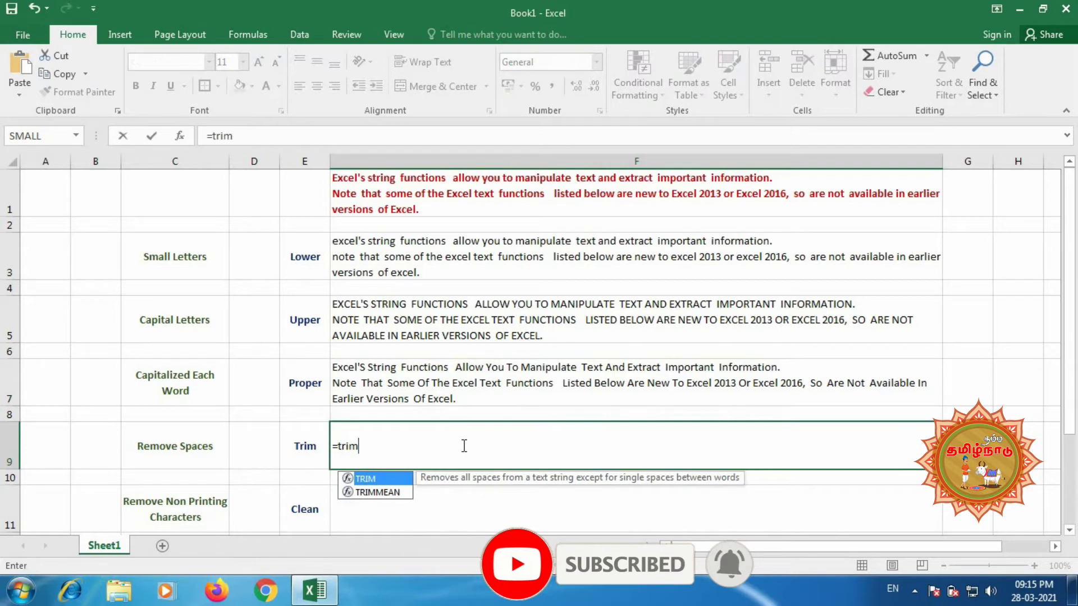
{"action": "type", "text": "("}
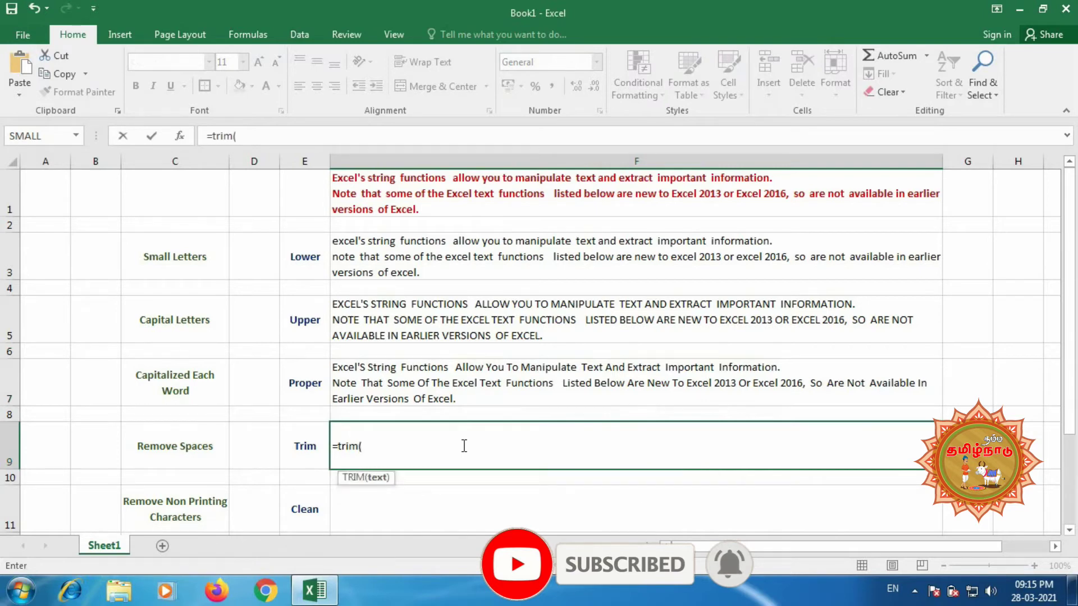
{"action": "left_click", "coordinate": [513, 193]}
{"action": "type", "text": ")"}
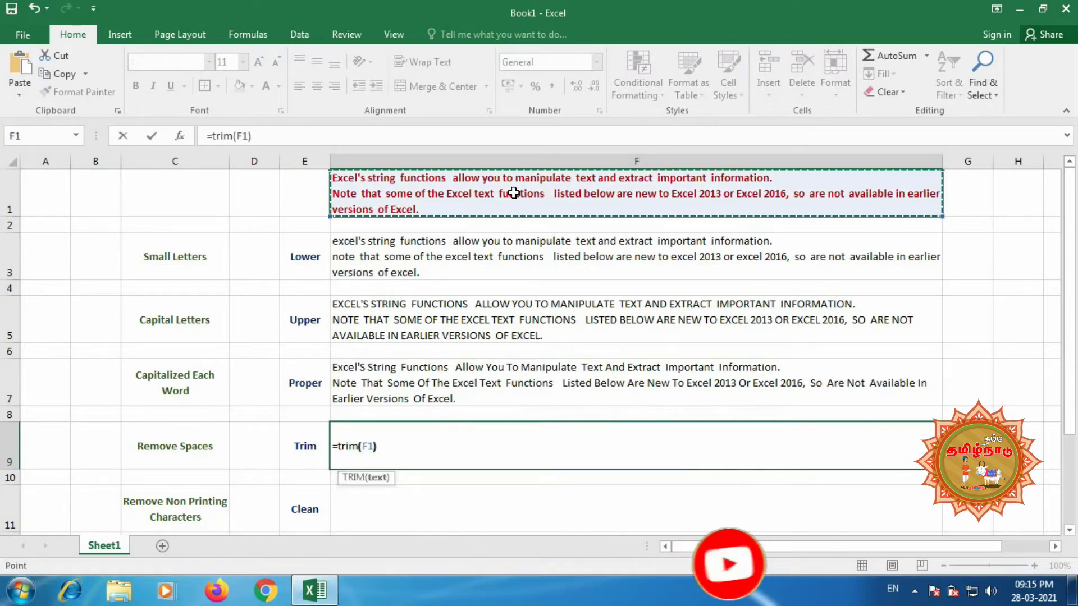
{"action": "key", "text": "Return"}
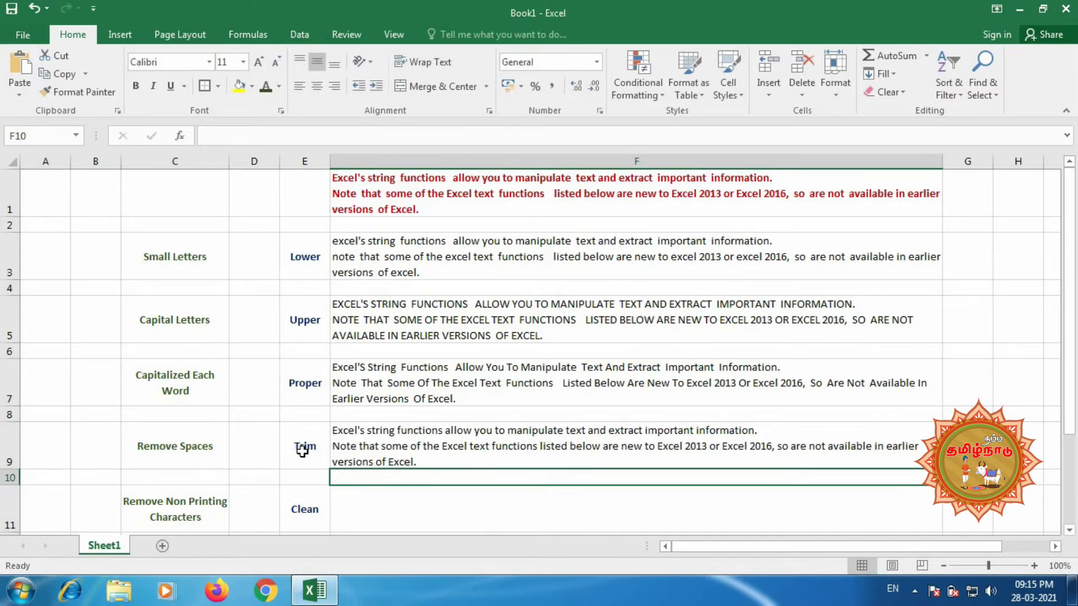
Enter a CLEAN formula in F11 that strips non-printing characters from F1, and return to the source text in F1
{"action": "left_click", "coordinate": [418, 495]}
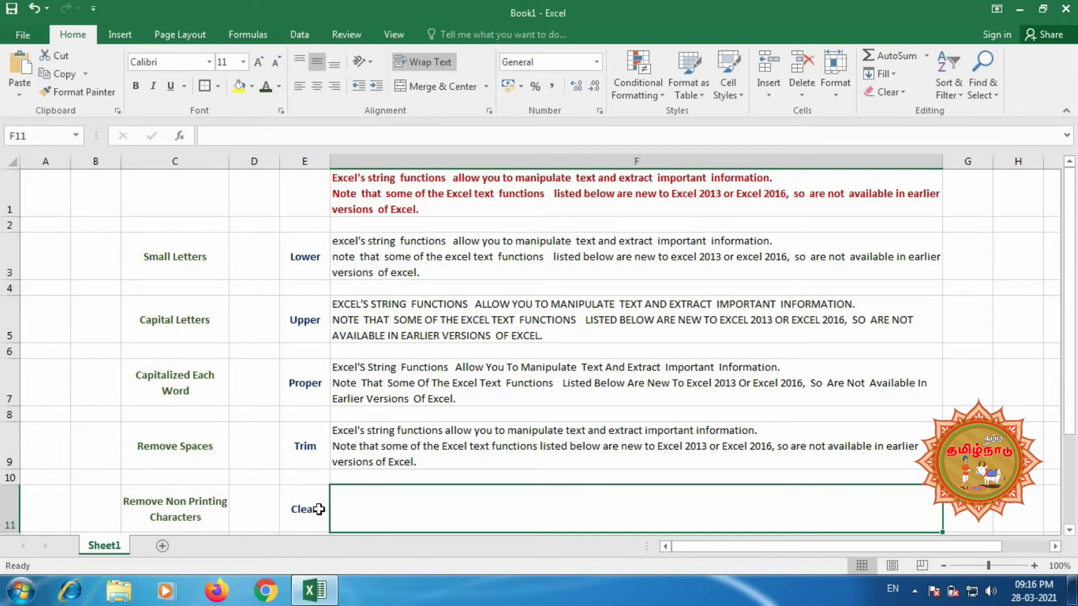
{"action": "type", "text": "="}
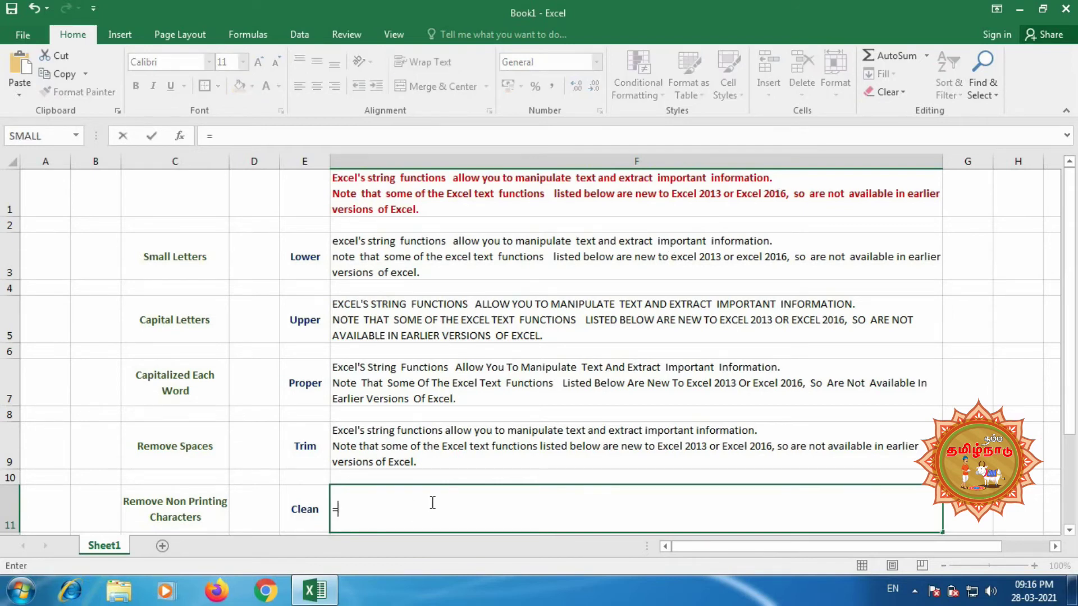
{"action": "type", "text": "cl"}
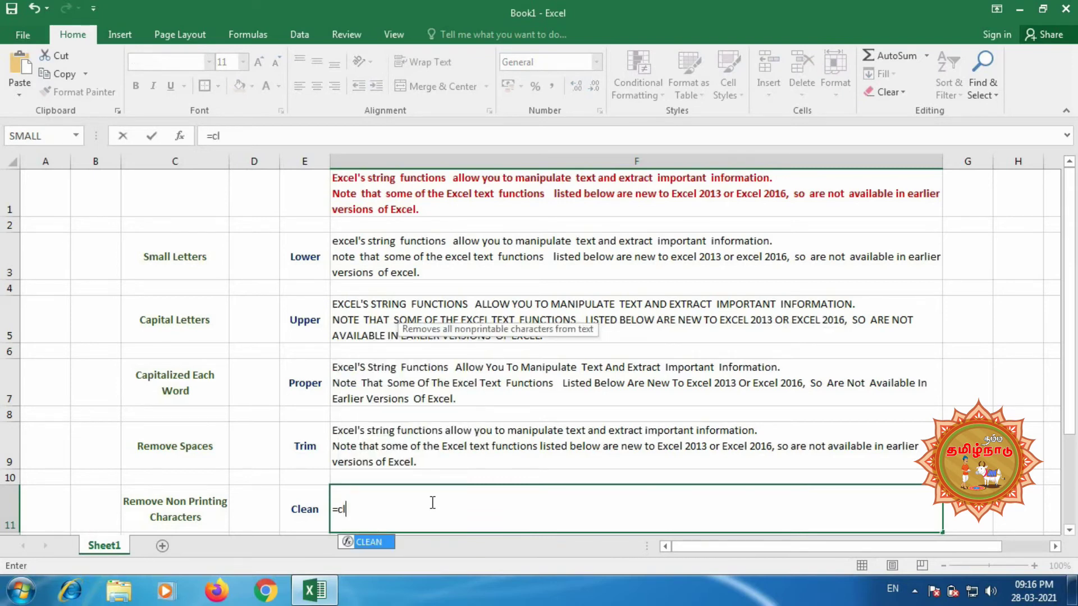
{"action": "type", "text": "ean"}
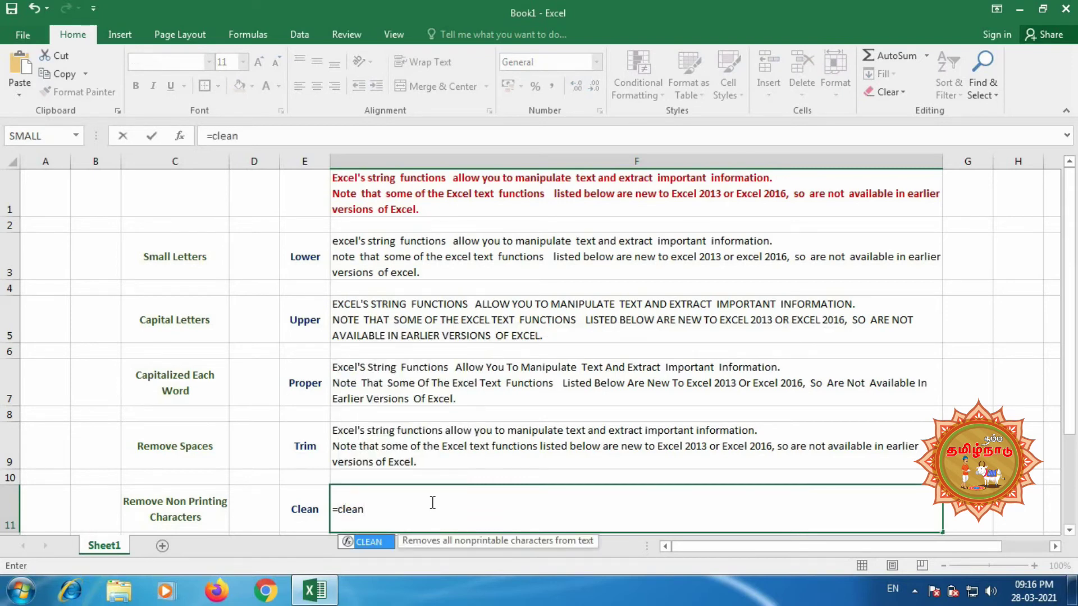
{"action": "type", "text": "("}
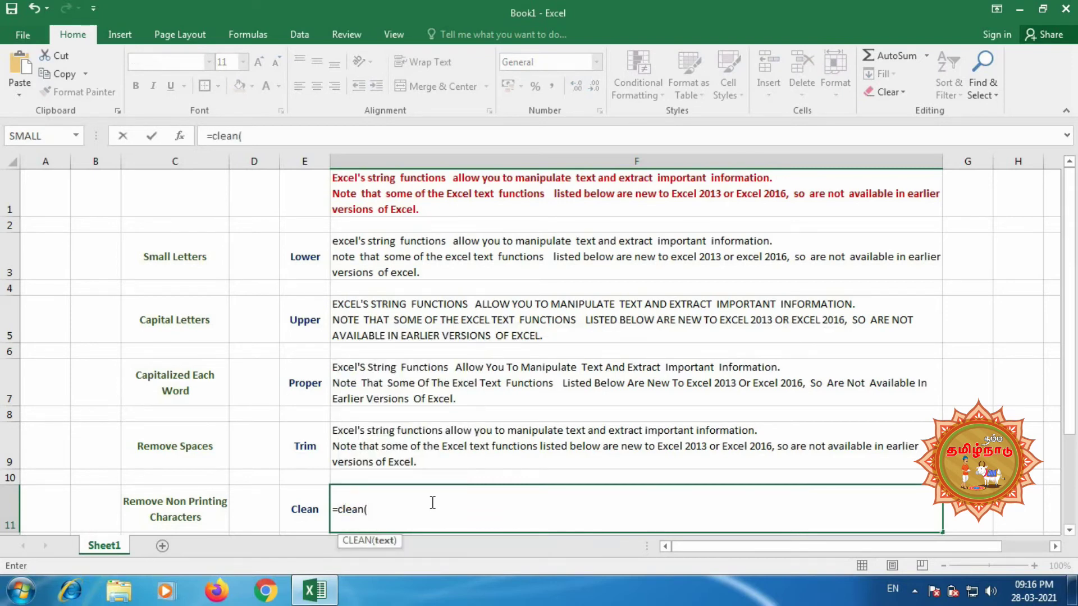
{"action": "left_click", "coordinate": [470, 203]}
{"action": "type", "text": ")"}
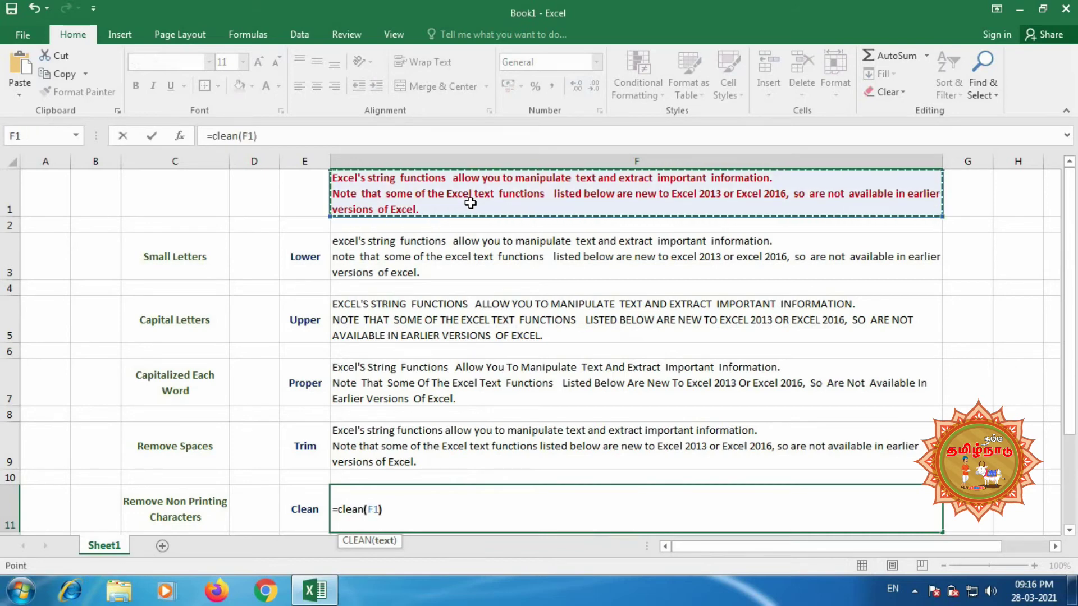
{"action": "key", "text": "Return"}
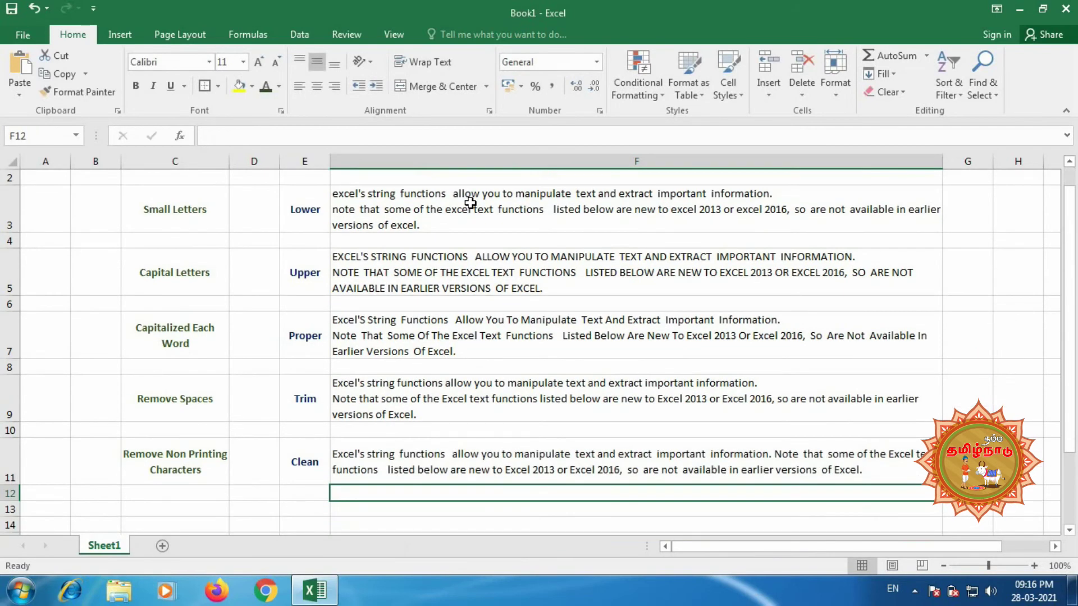
{"action": "key", "text": "ctrl+Home"}
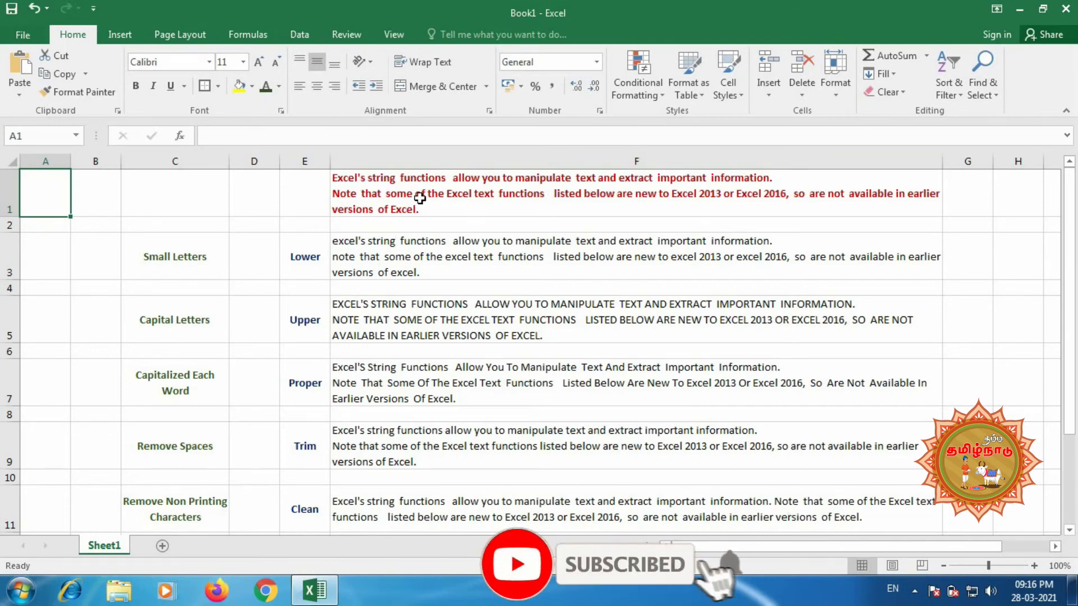
{"action": "left_click", "coordinate": [578, 183]}
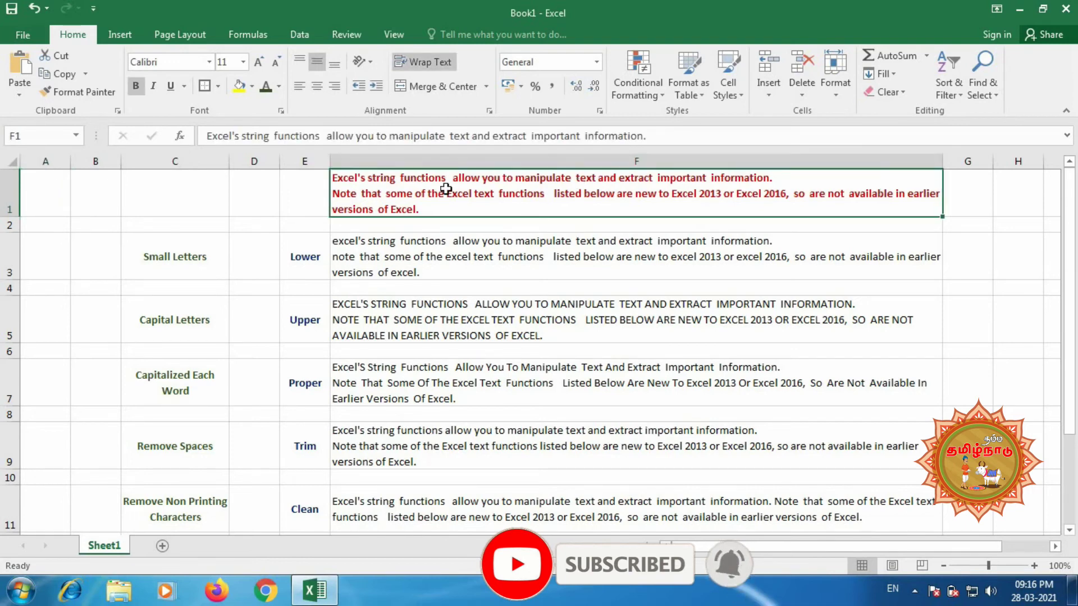
Wrap the existing text in cell F1 in a PROPER formula, enclosing the whole text in quotation marks and parentheses
{"action": "left_click", "coordinate": [206, 136]}
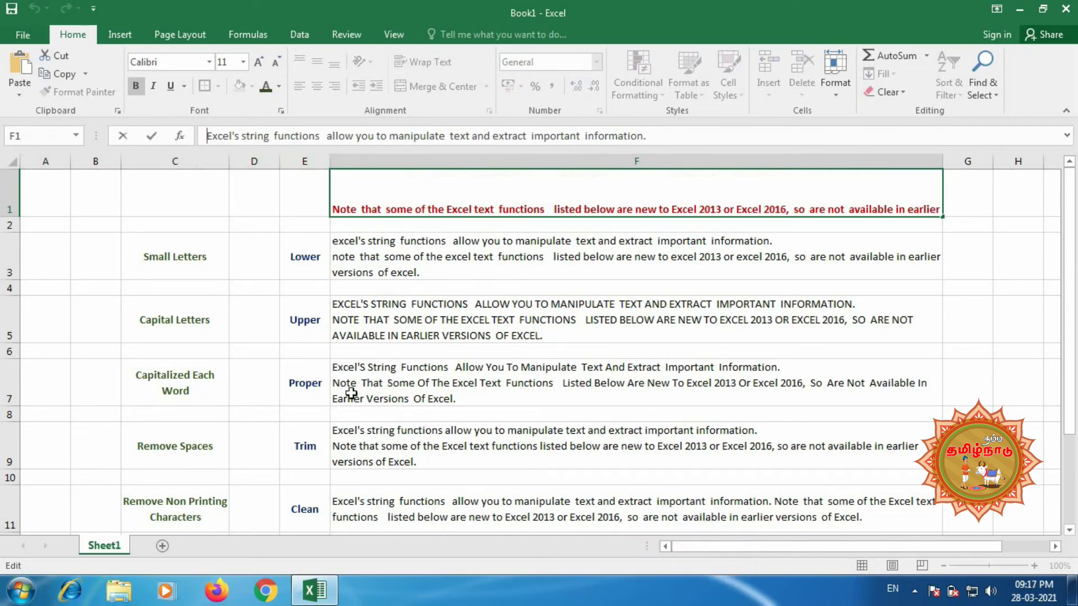
{"action": "type", "text": "="}
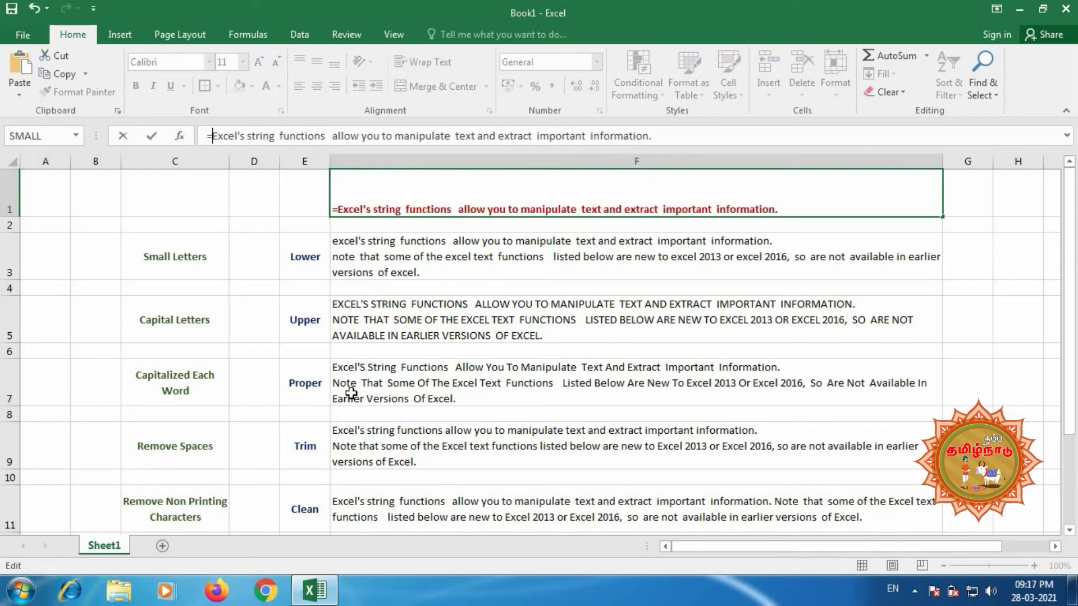
{"action": "type", "text": "prop"}
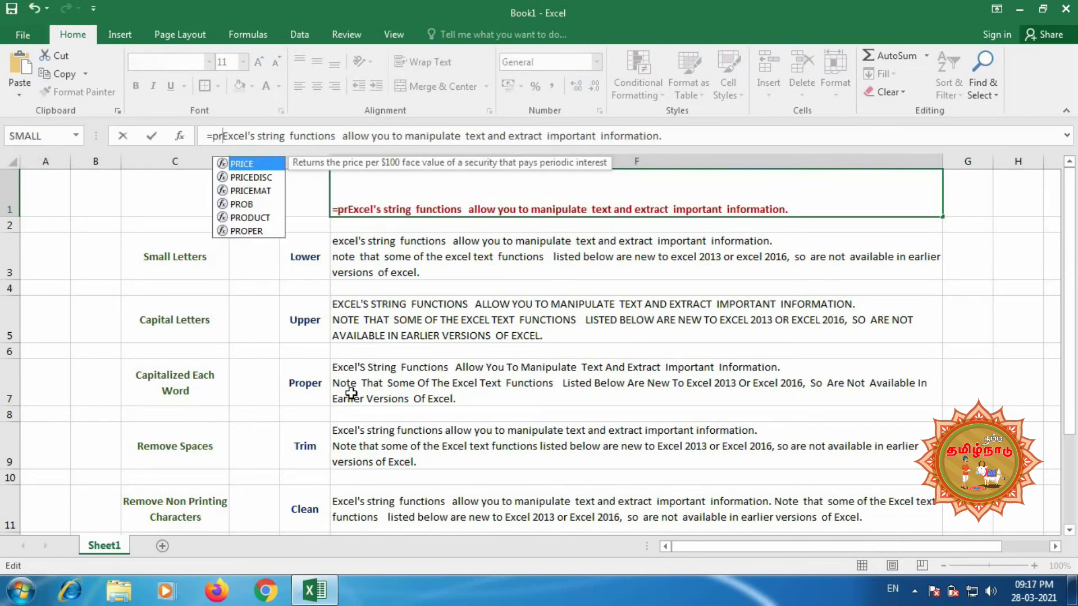
{"action": "type", "text": "er"}
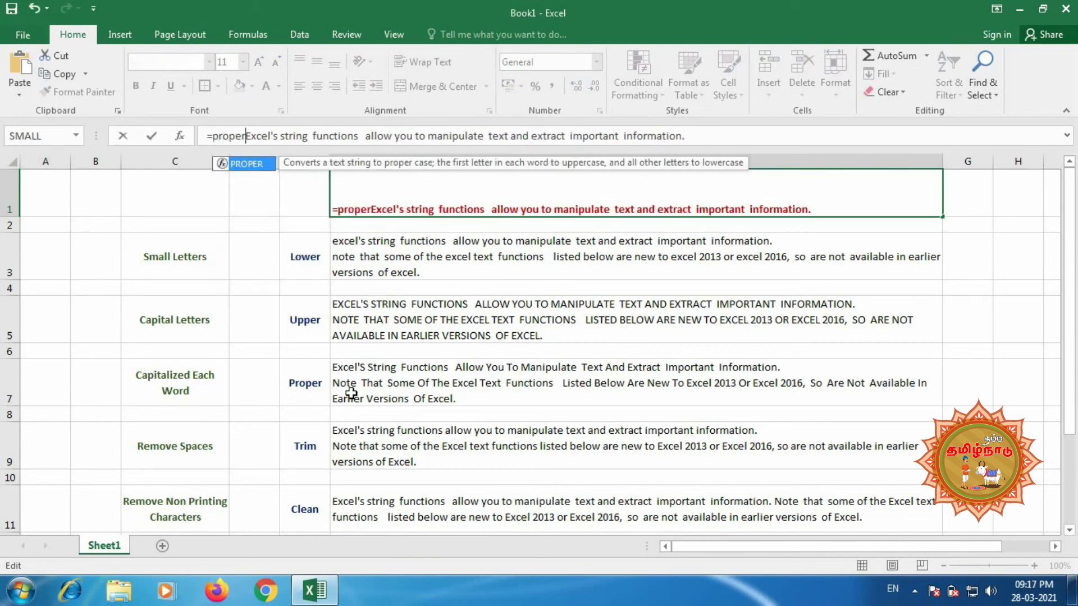
{"action": "type", "text": "("}
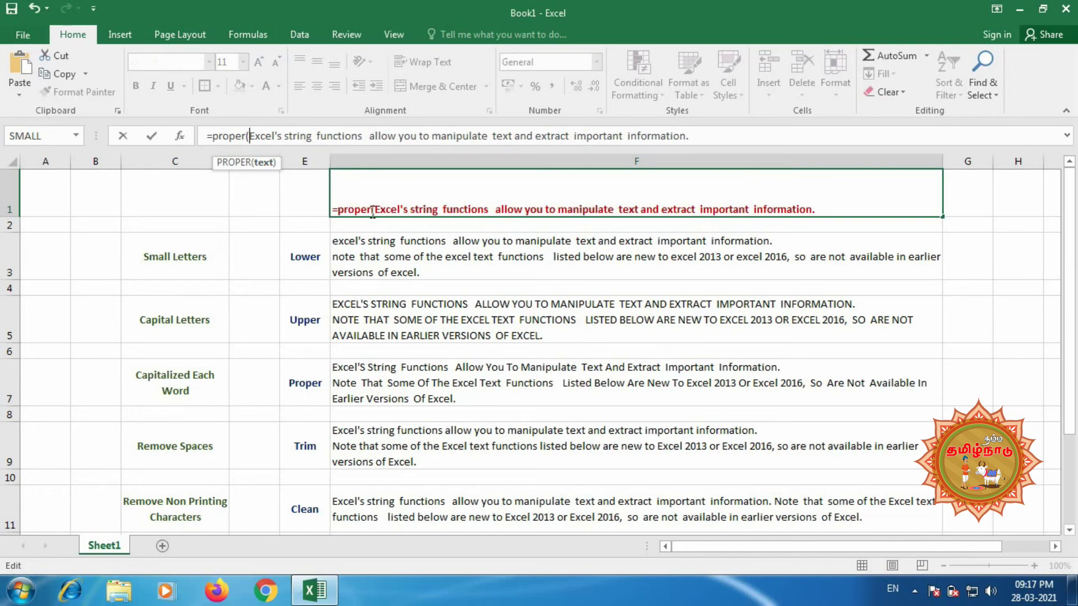
{"action": "type", "text": "\""}
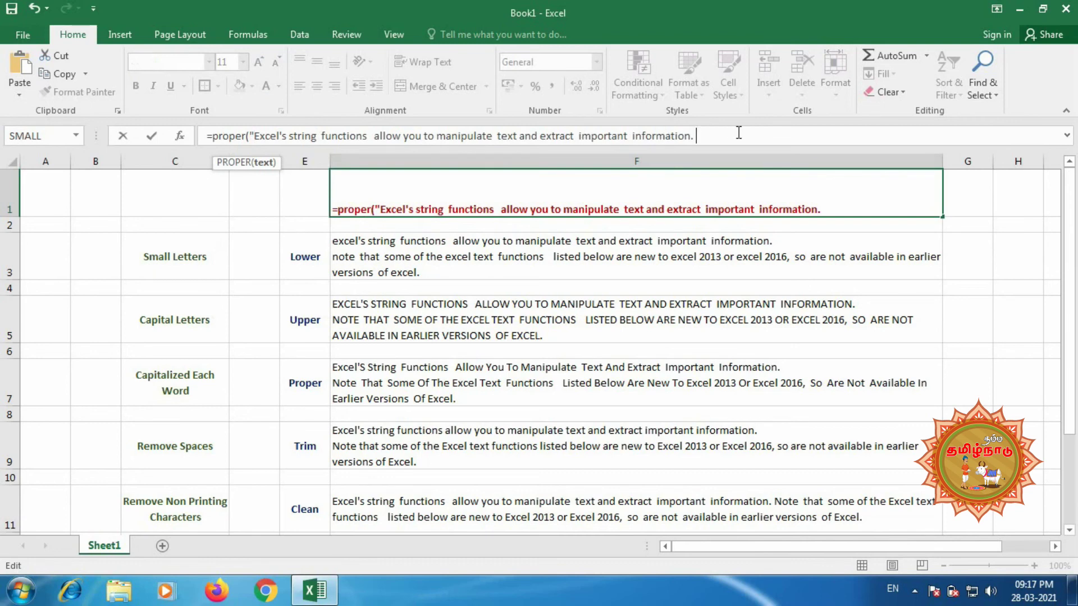
{"action": "key", "text": "ctrl+End"}
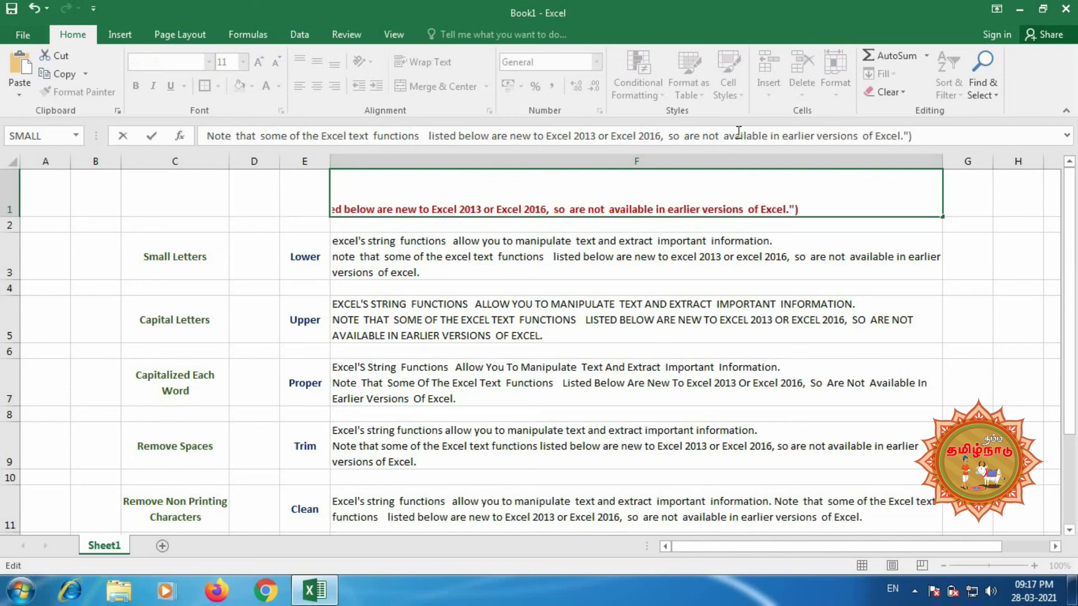
{"action": "key", "text": "Return"}
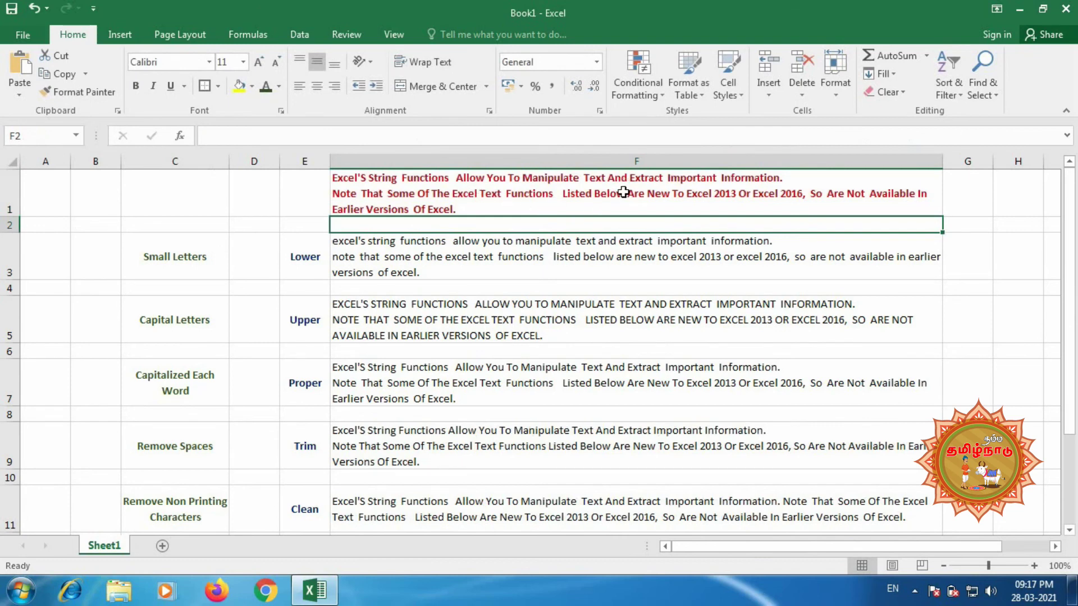
Replace the PROPER function in cell F1's formula with UPPER, and reselect F1
{"action": "left_click", "coordinate": [503, 196]}
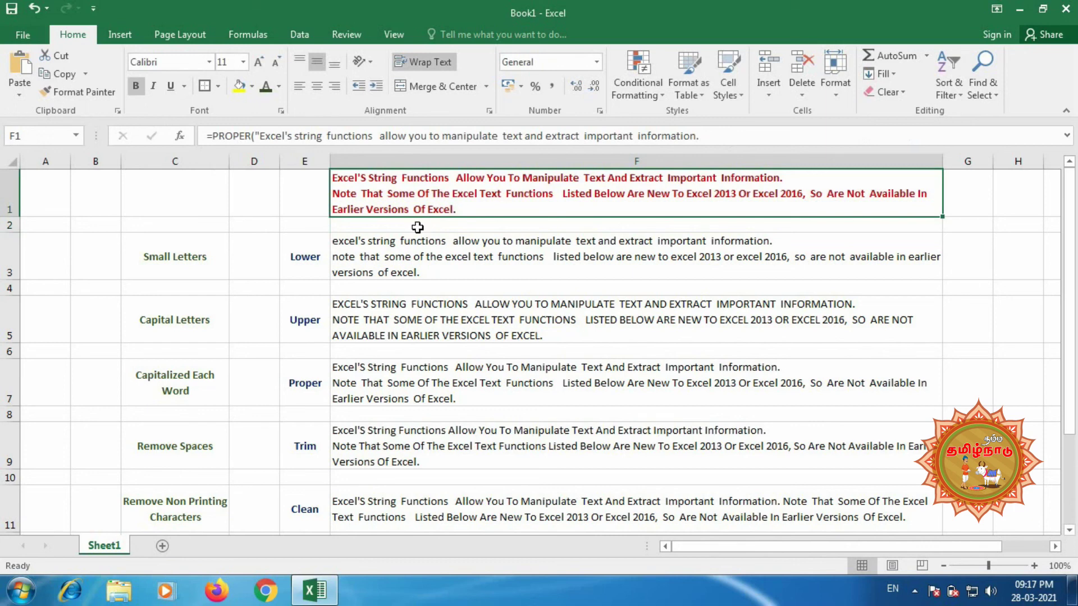
{"action": "left_click", "coordinate": [252, 135]}
{"action": "double_click", "coordinate": [228, 137]}
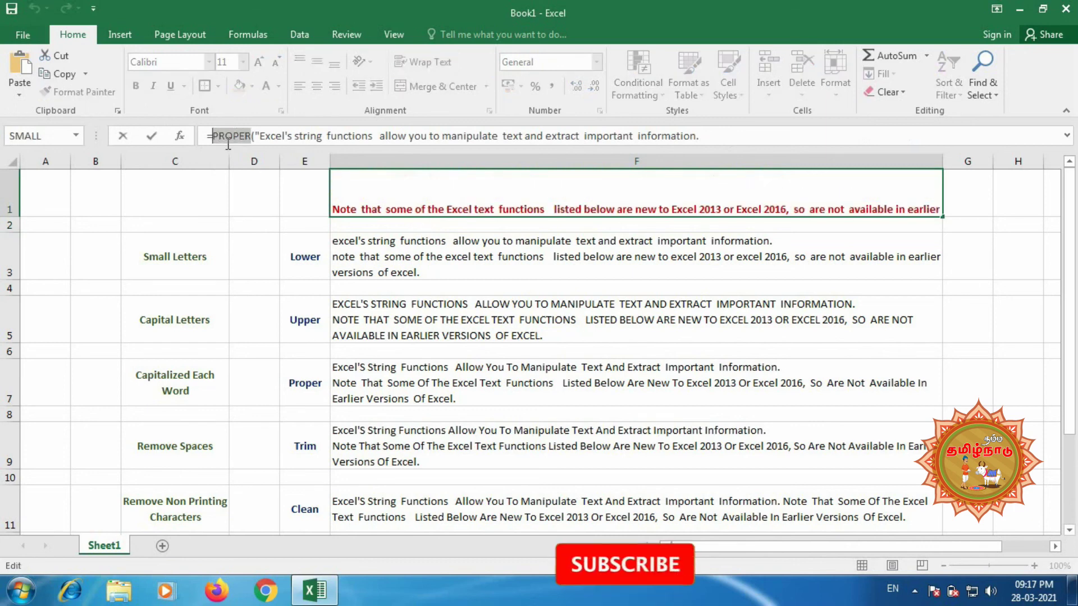
{"action": "type", "text": "upper"}
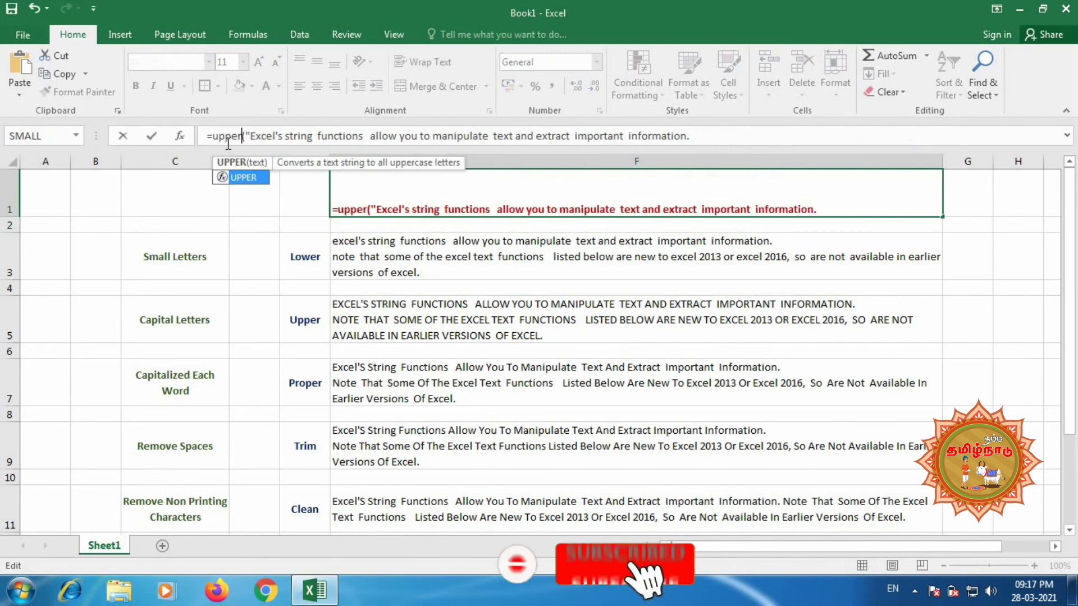
{"action": "key", "text": "Return"}
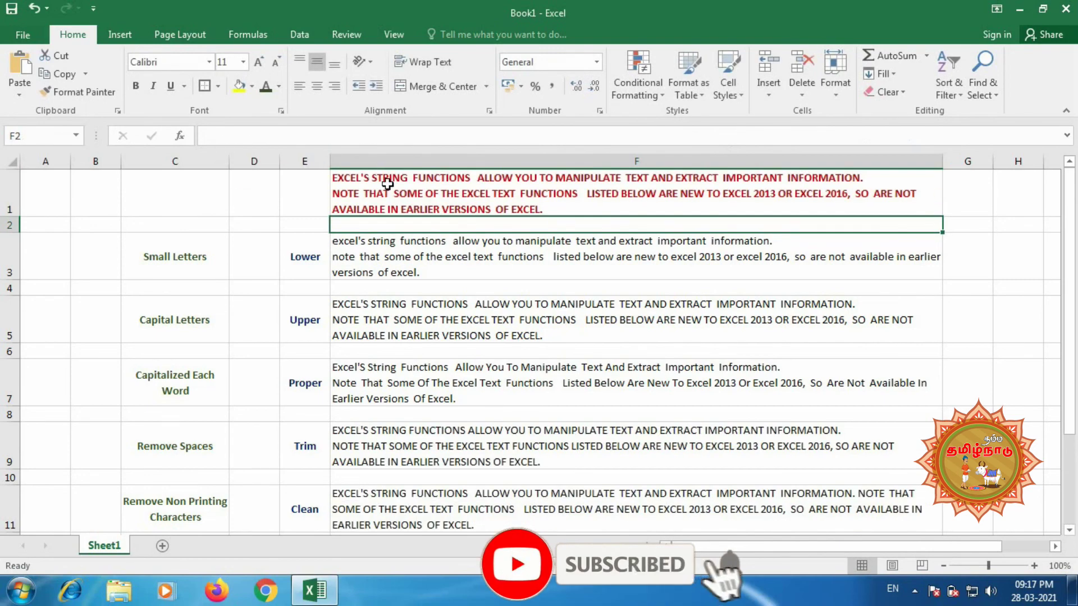
{"action": "left_click", "coordinate": [707, 211]}
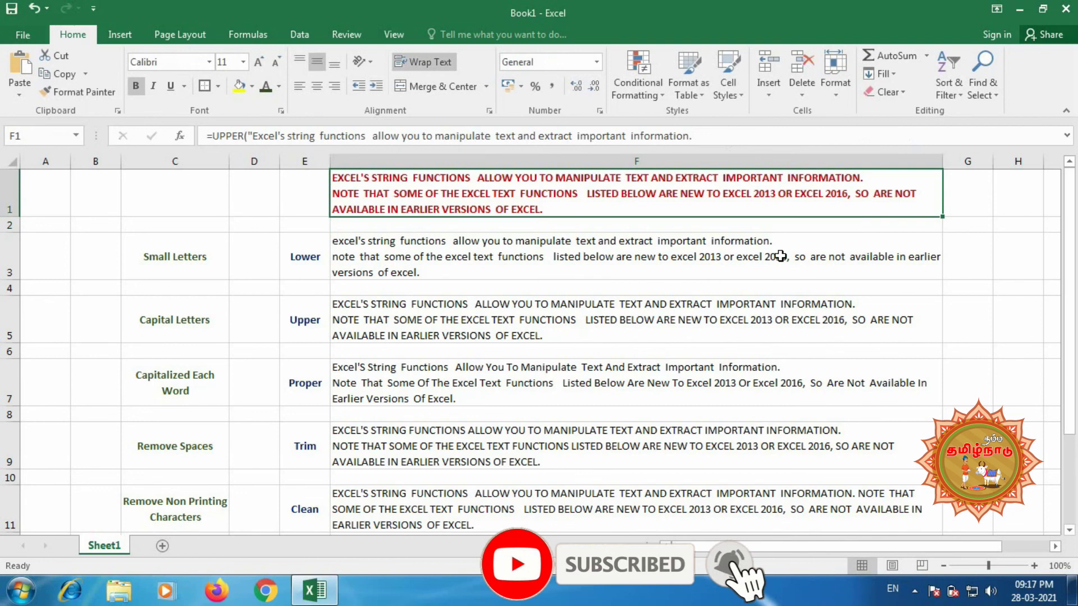